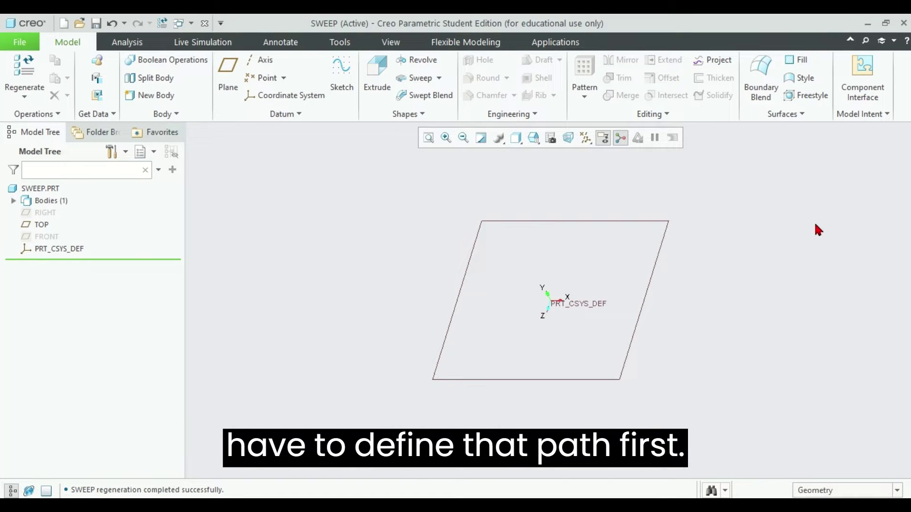
pyautogui.moveTo(819, 229); pyautogui.dragTo(717, 189, button='middle')
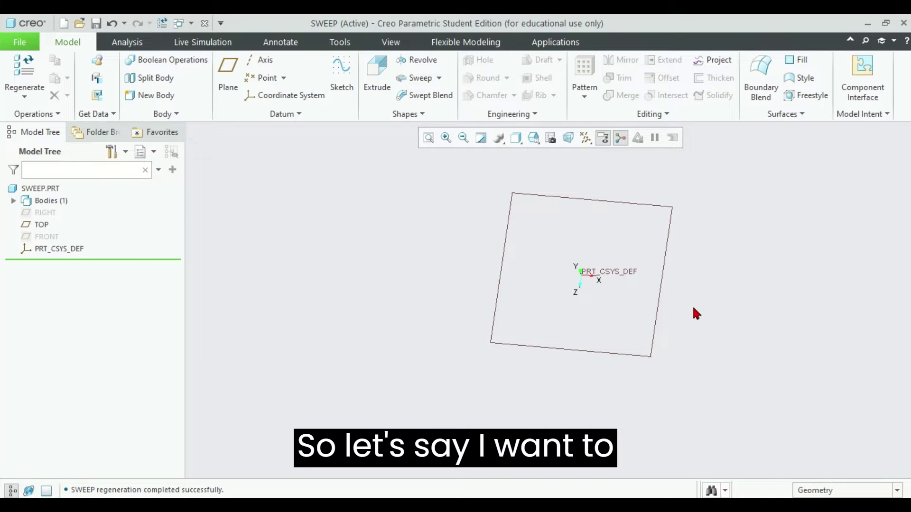
pyautogui.moveTo(704, 288); pyautogui.dragTo(706, 282, button='middle')
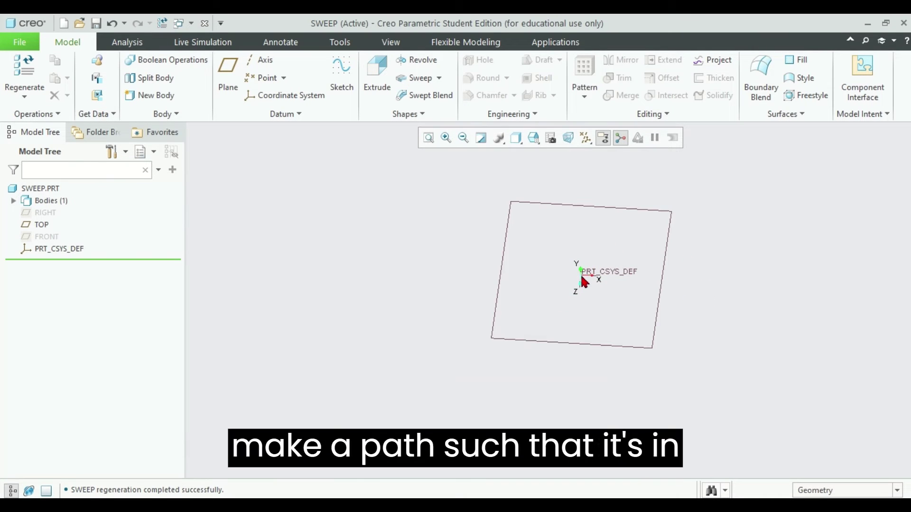
pyautogui.click(427, 138)
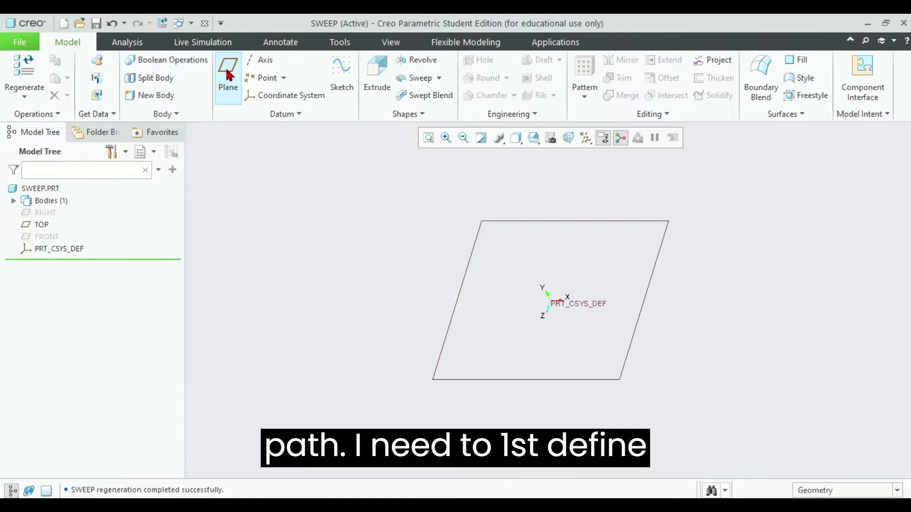
# Create a datum plane offset from the TOP plane with a translation of 50, and pull the offset out to about 233.91
pyautogui.click(465, 283)
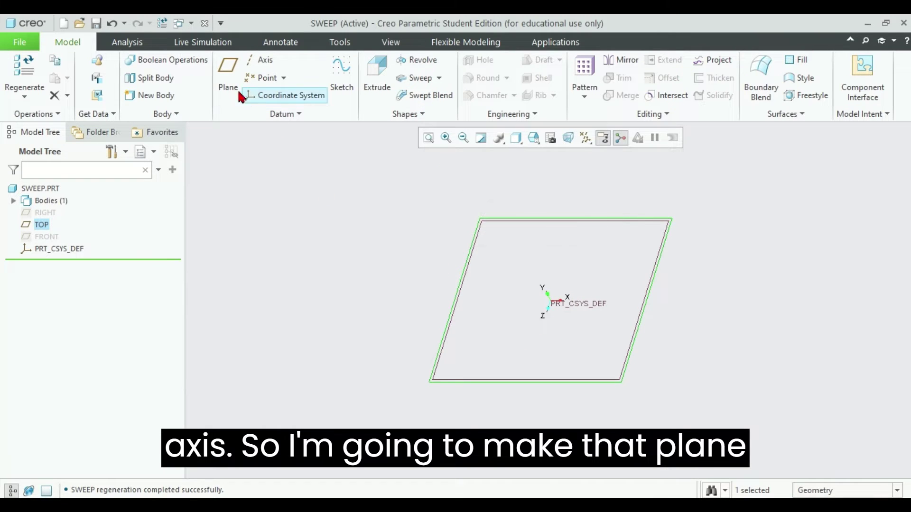
pyautogui.click(228, 76)
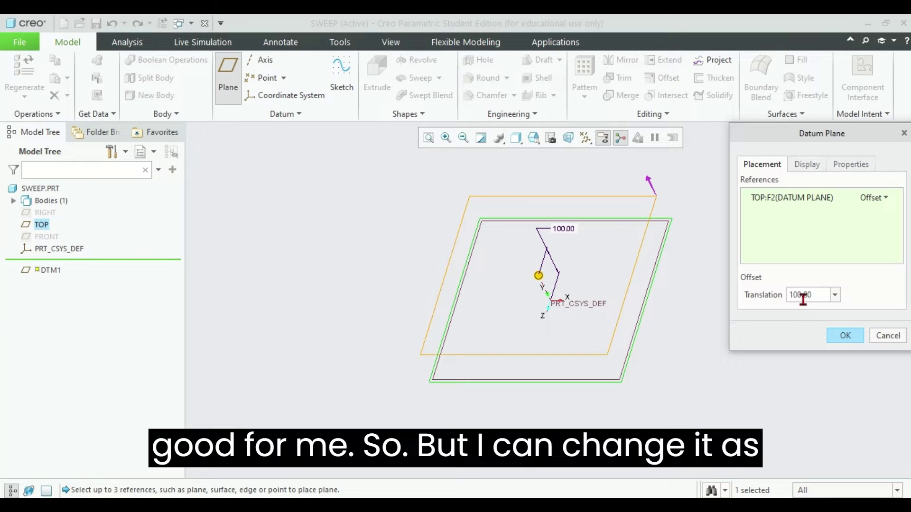
pyautogui.doubleClick(827, 295)
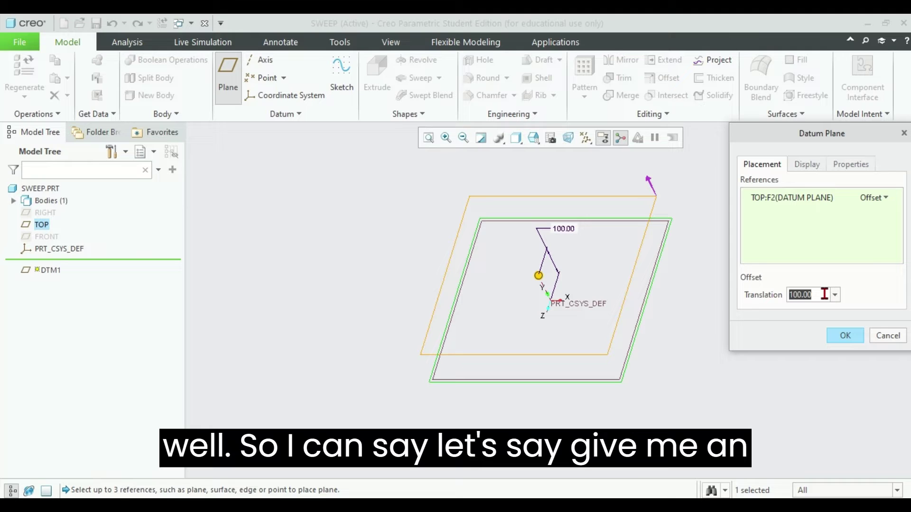
pyautogui.write('50')
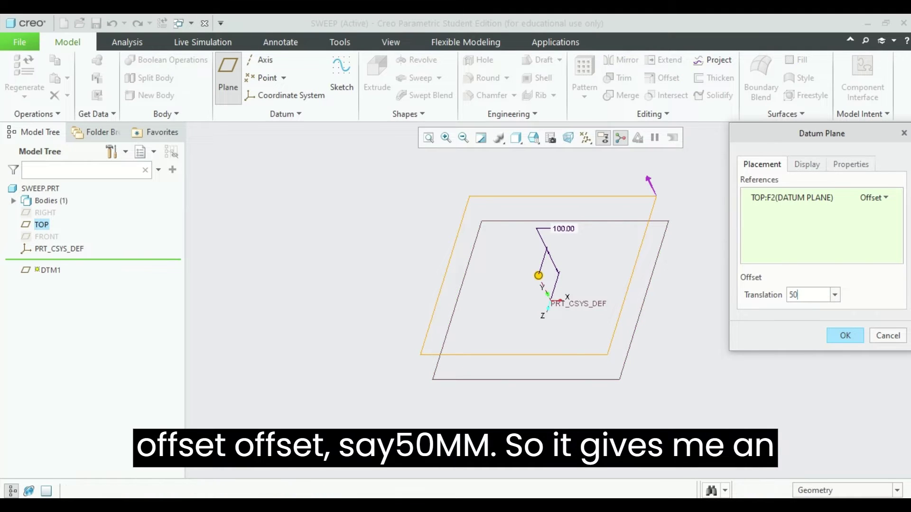
pyautogui.press('Return')
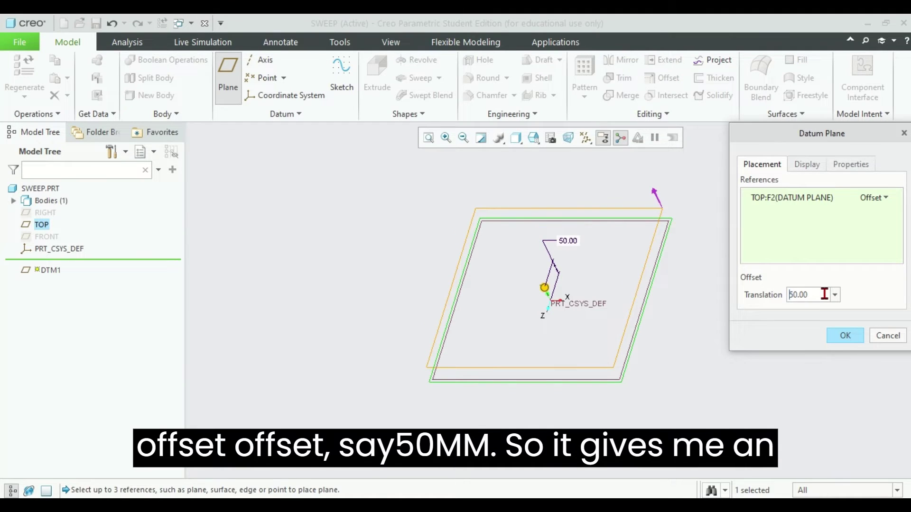
pyautogui.moveTo(544, 287); pyautogui.dragTo(507, 255)
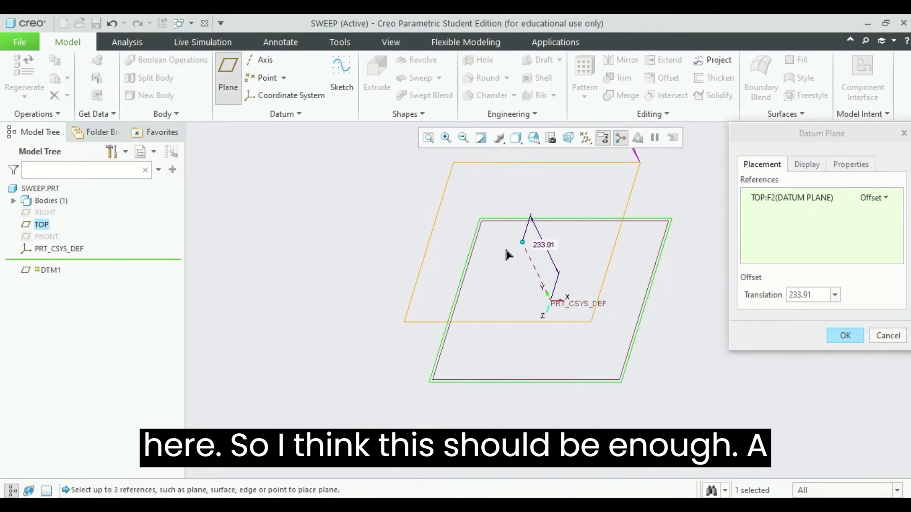
pyautogui.click(844, 335)
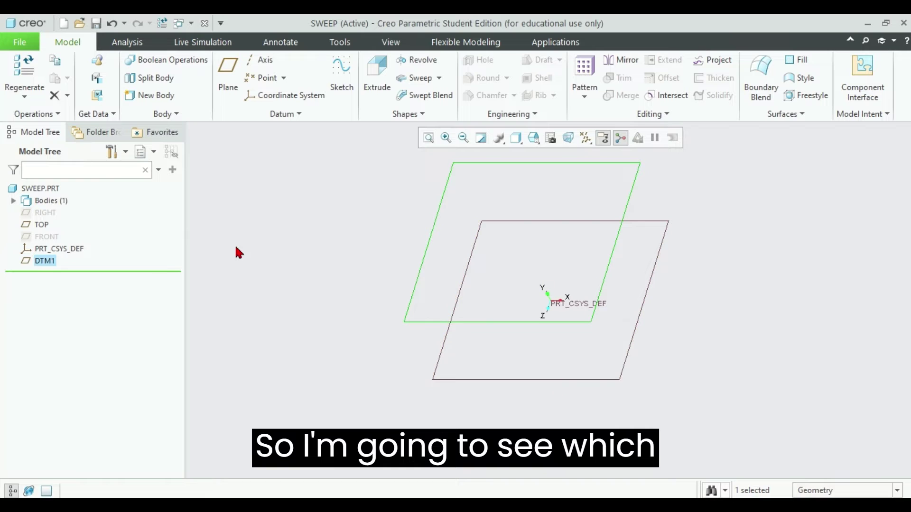
# Sketch a straight vertical line on the RIGHT plane from the origin to beyond the offset plane as the sweep path
pyautogui.click(46, 237)
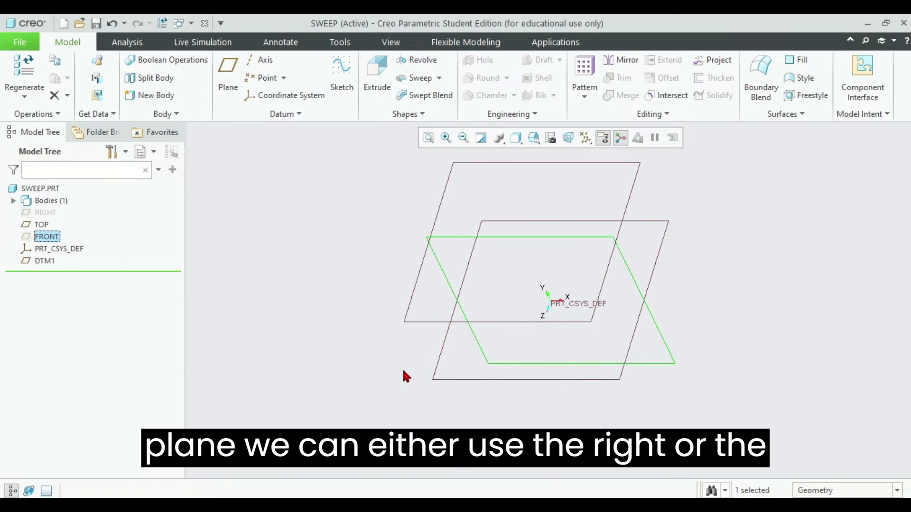
pyautogui.click(41, 214)
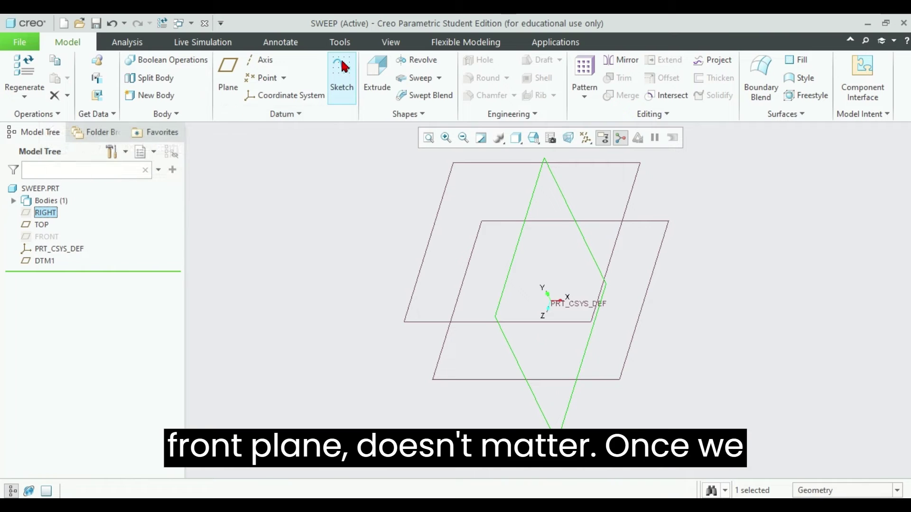
pyautogui.click(341, 78)
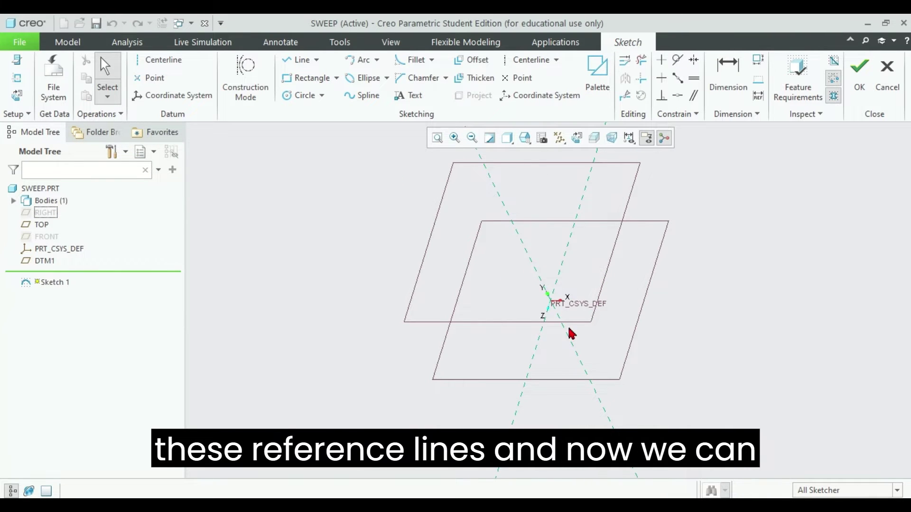
pyautogui.click(299, 62)
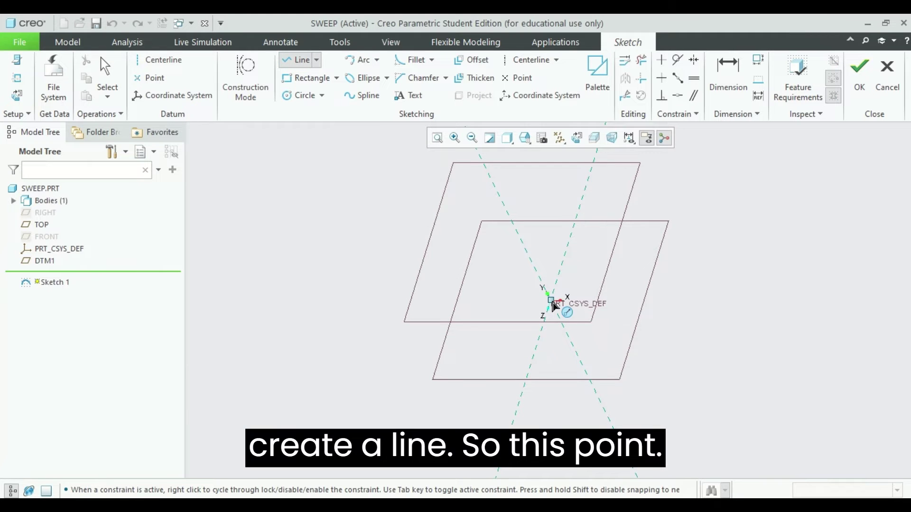
pyautogui.click(551, 302)
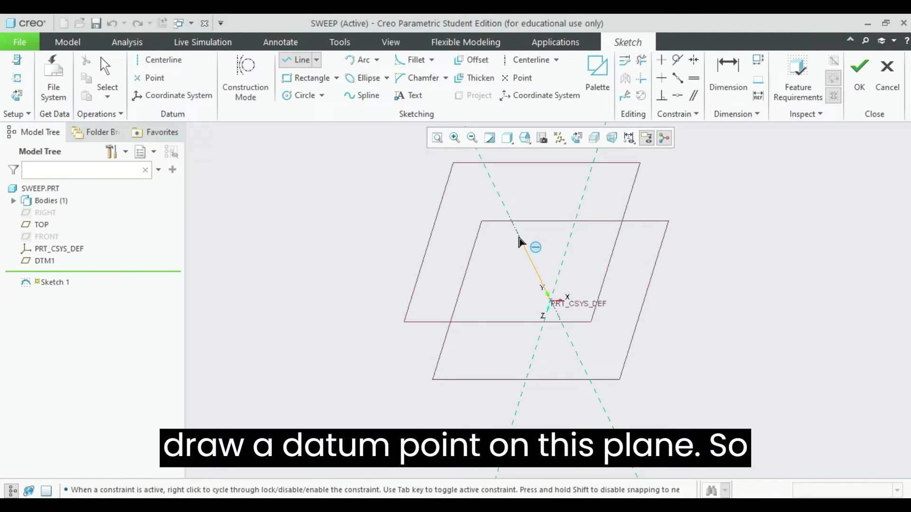
pyautogui.click(495, 186)
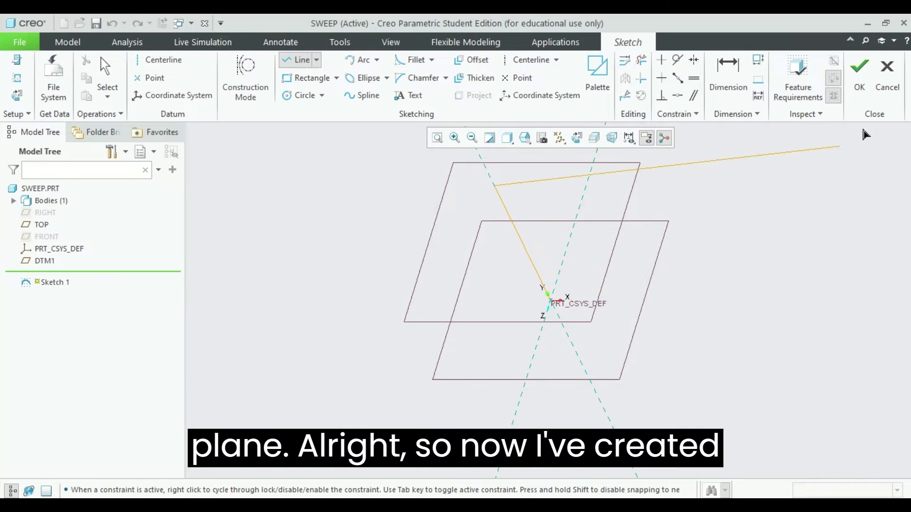
pyautogui.click(869, 76)
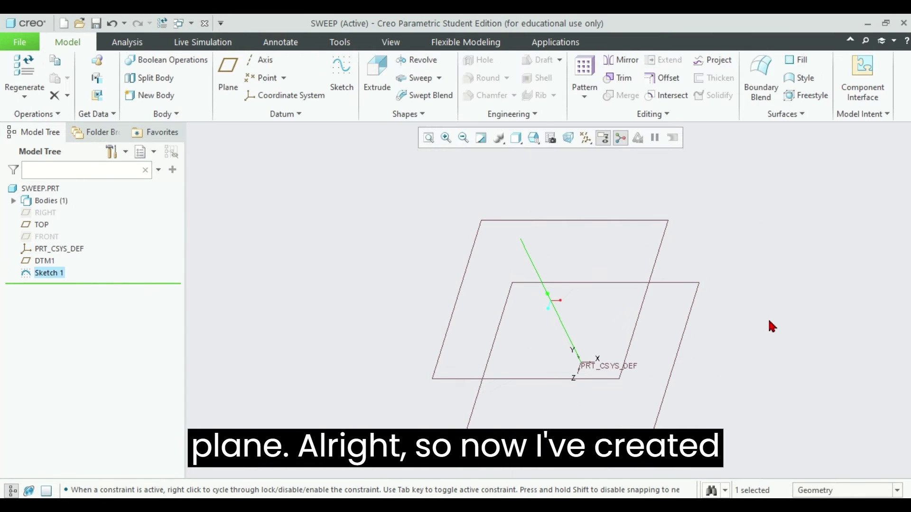
# Examine from several angles and in the saved front view how the path line crosses the two parallel planes
pyautogui.moveTo(770, 323)
pyautogui.mouseDown(button='middle')
pyautogui.moveTo(774, 304)
pyautogui.moveTo(789, 303)
pyautogui.mouseUp(button='middle')
pyautogui.moveTo(763, 274); pyautogui.dragTo(744, 349, button='middle')
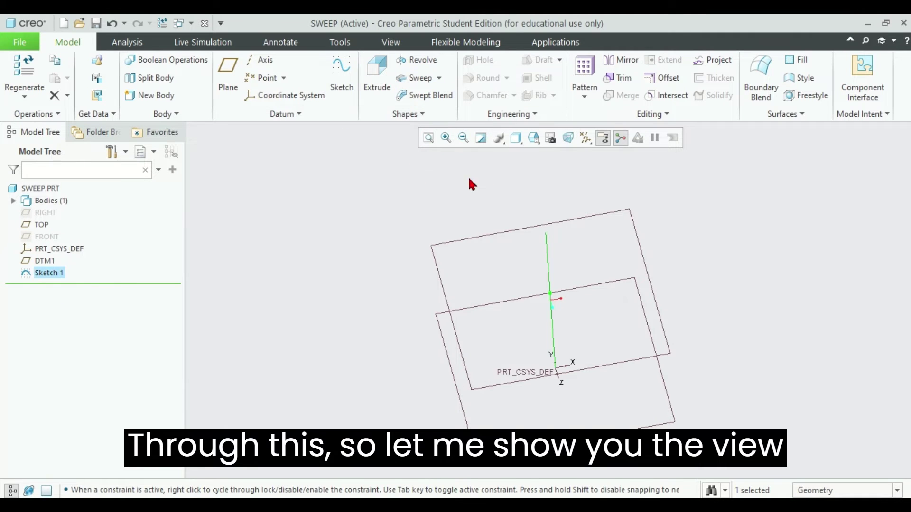
pyautogui.click(391, 42)
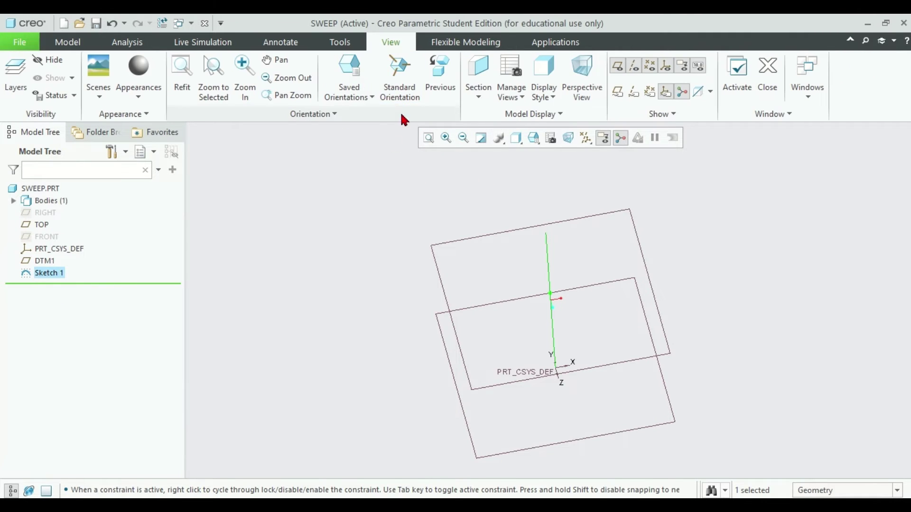
pyautogui.click(351, 93)
pyautogui.click(356, 160)
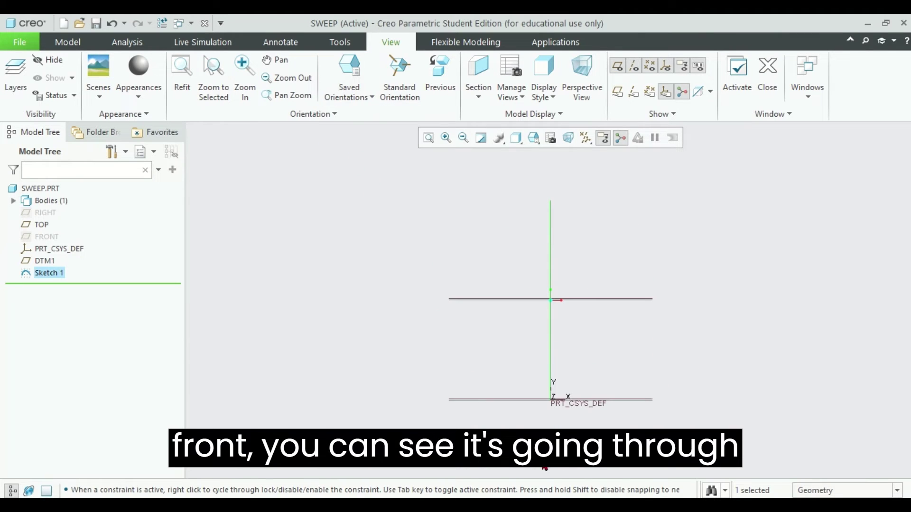
pyautogui.moveTo(561, 223); pyautogui.dragTo(691, 236, button='middle')
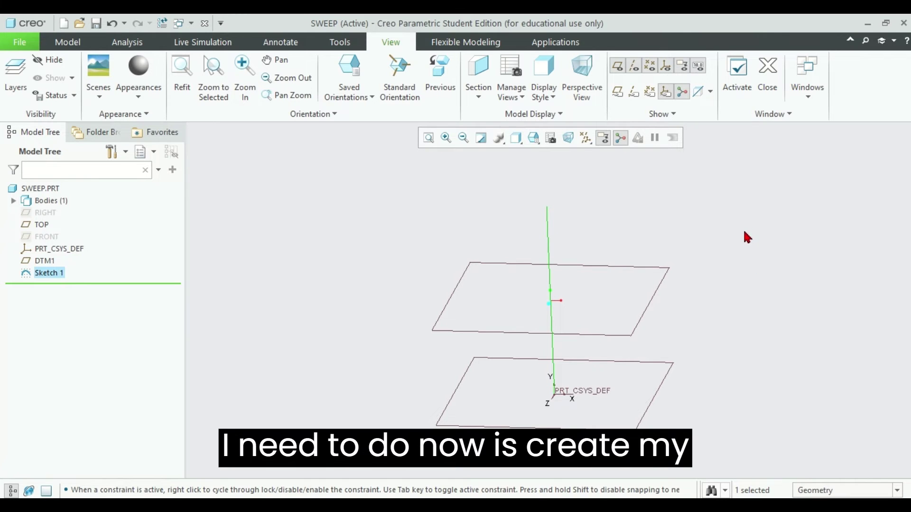
# Start a Swept Blend along the path line and sketch its first section as a circle centred on the path's start point
pyautogui.click(70, 42)
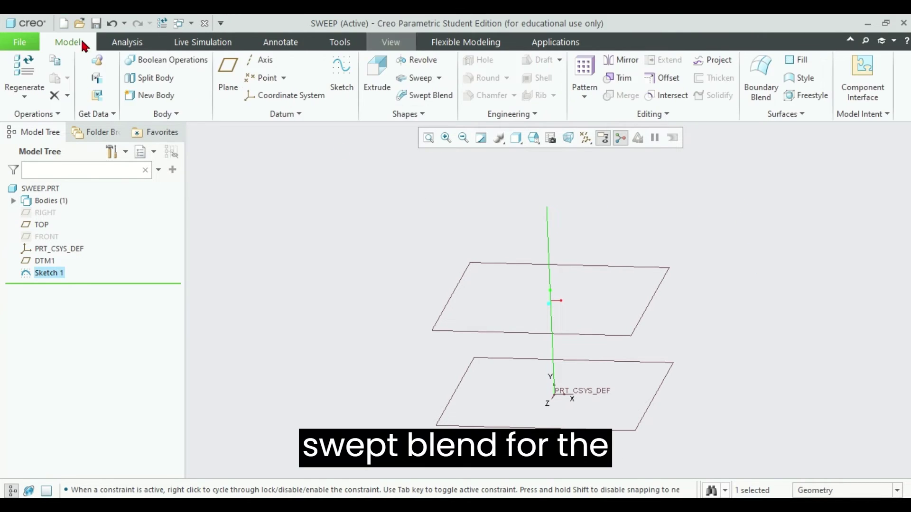
pyautogui.click(419, 97)
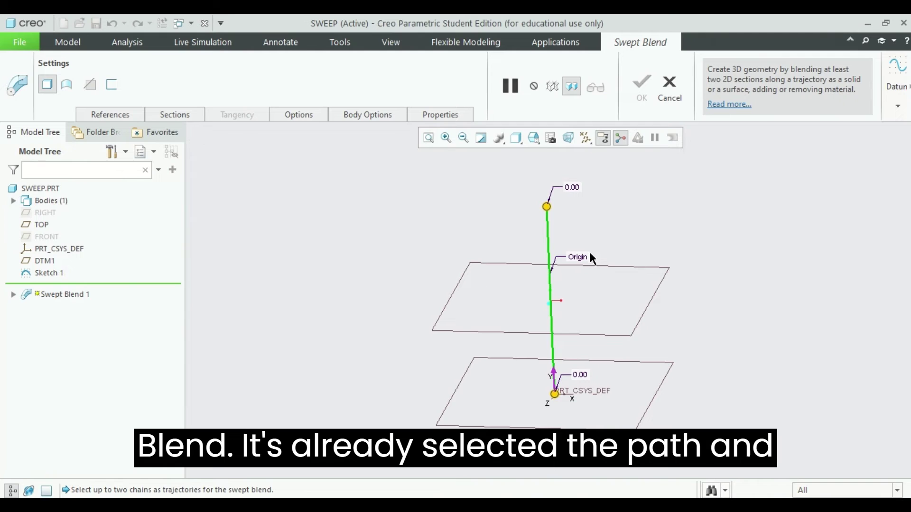
pyautogui.click(183, 116)
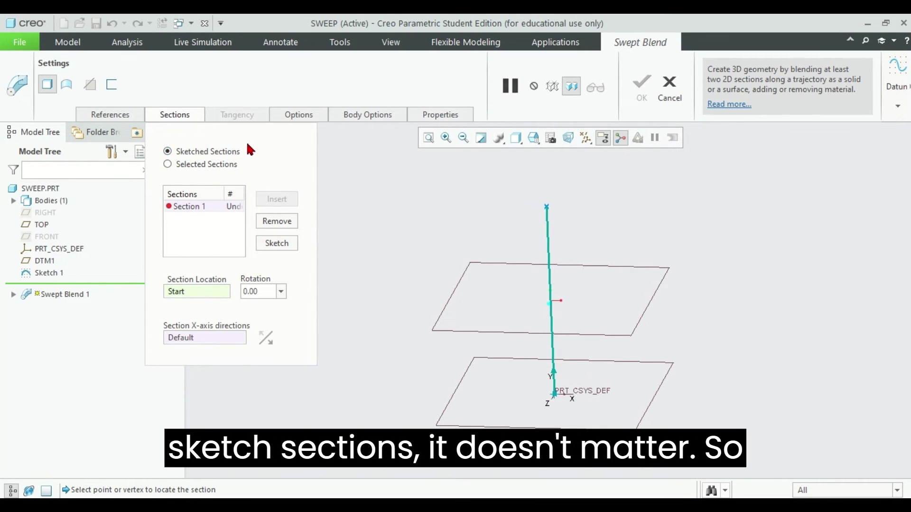
pyautogui.click(275, 244)
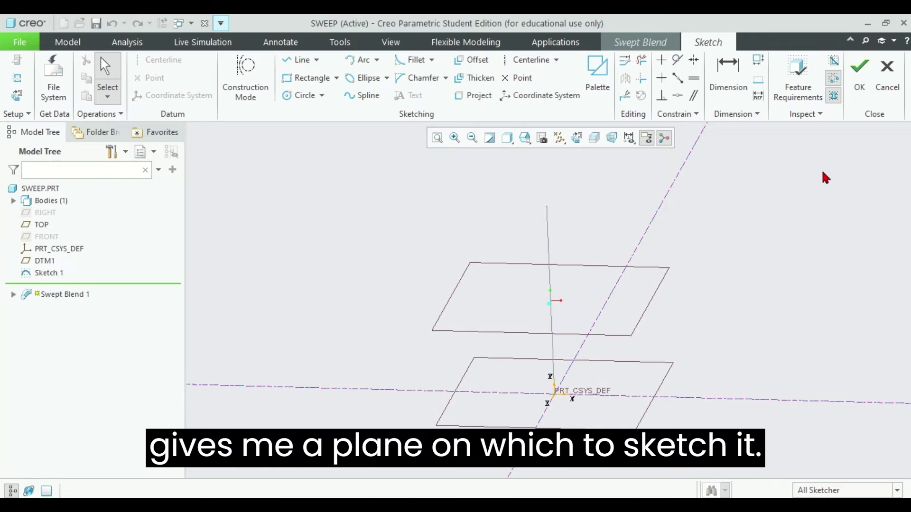
pyautogui.click(304, 95)
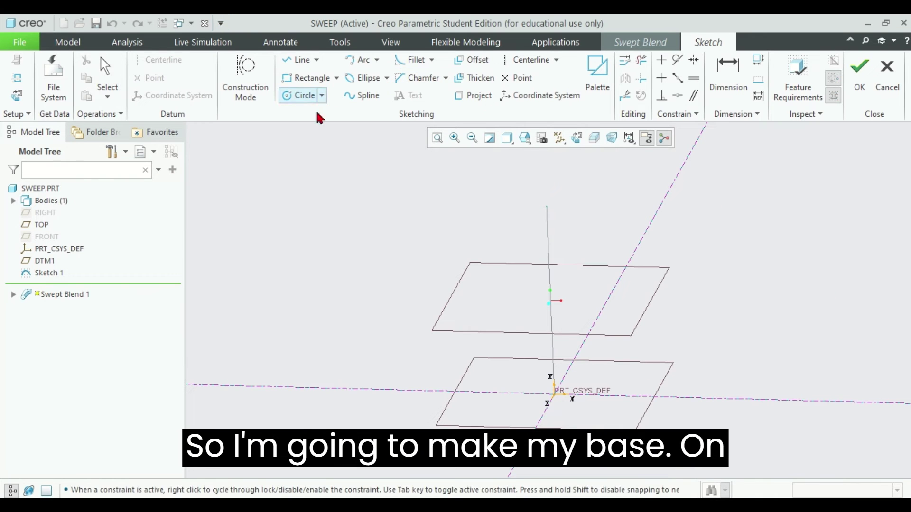
pyautogui.click(554, 394)
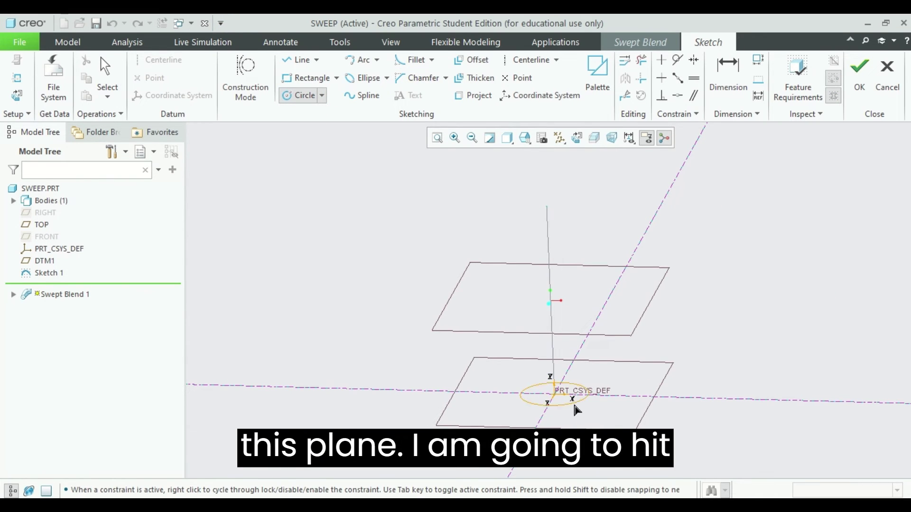
pyautogui.click(615, 379)
pyautogui.click(860, 71)
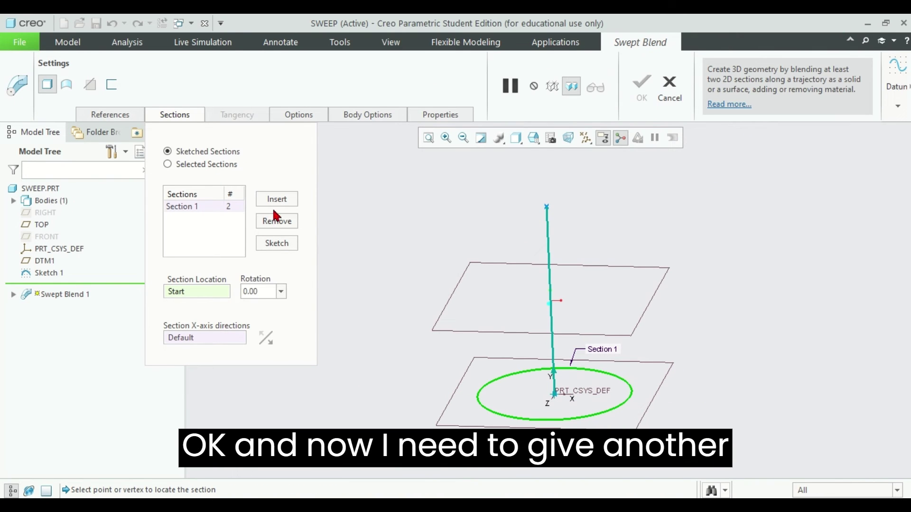
# Insert a second section in the swept blend and place a datum point on the path line above the offset plane
pyautogui.click(280, 200)
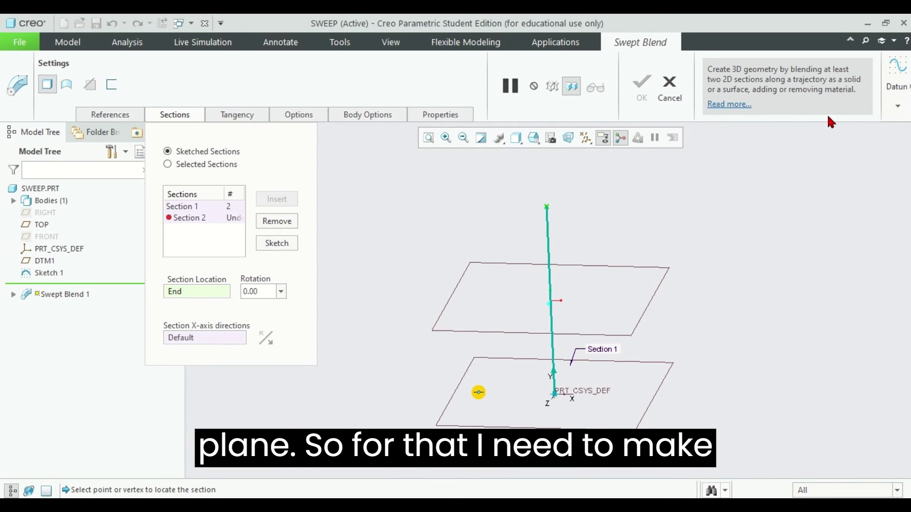
pyautogui.click(900, 97)
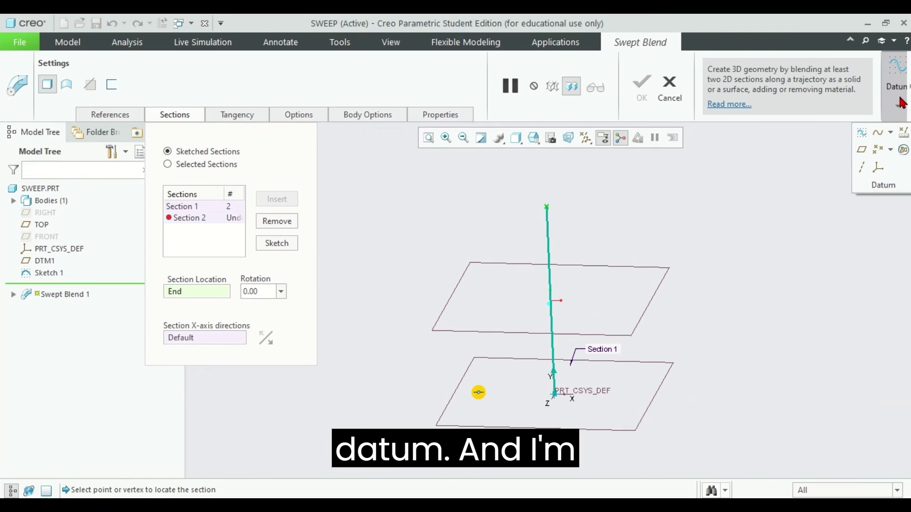
pyautogui.click(881, 151)
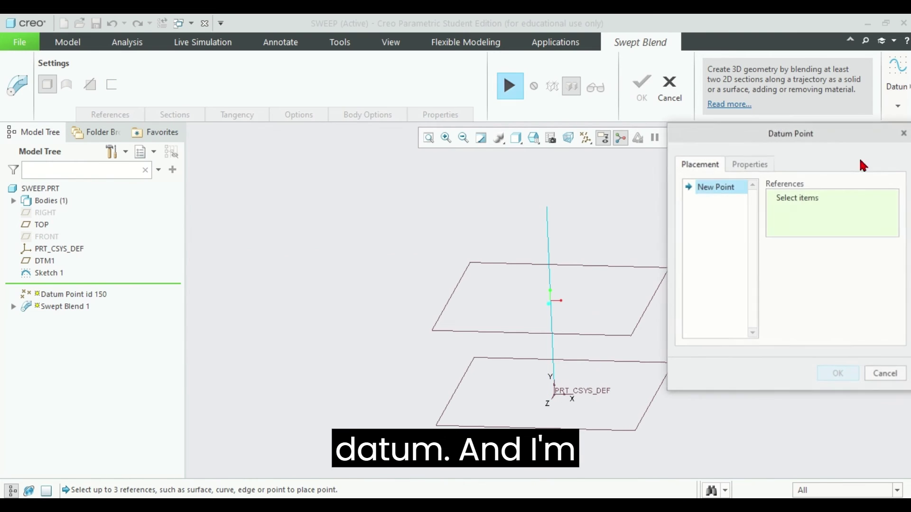
pyautogui.click(548, 242)
pyautogui.click(838, 373)
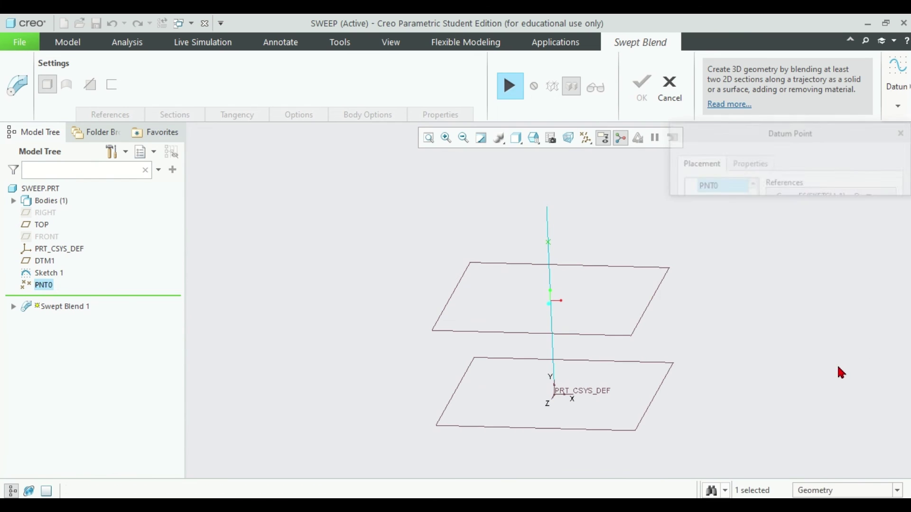
pyautogui.click(513, 94)
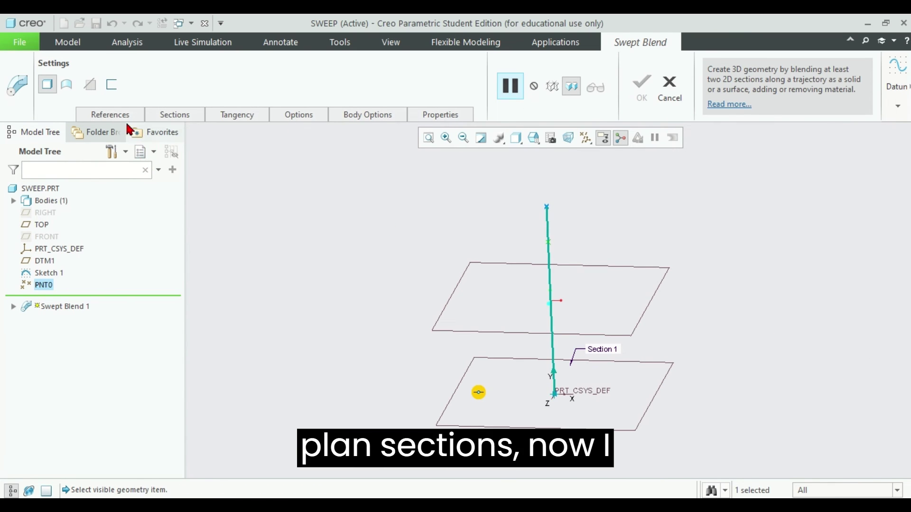
# Sketch the second section as a single point at the datum point on the path and complete the solid swept blend
pyautogui.click(179, 115)
pyautogui.click(196, 217)
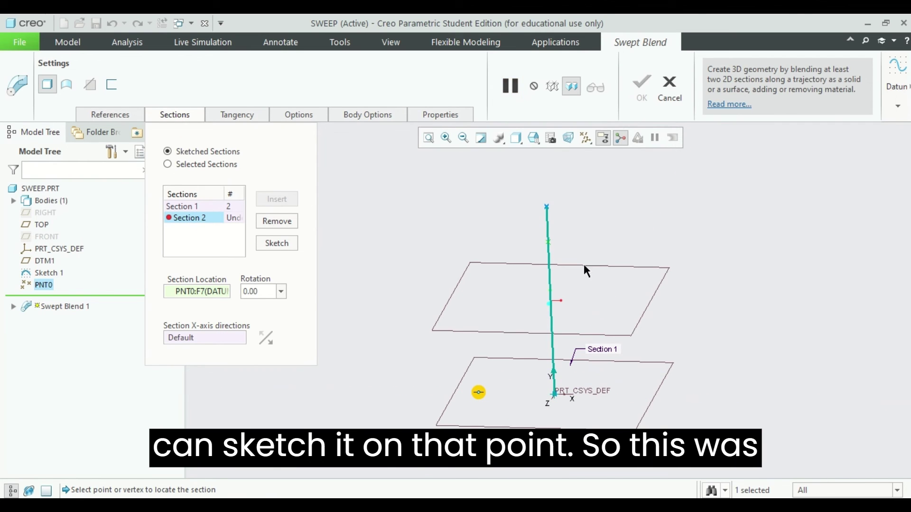
pyautogui.click(277, 243)
pyautogui.click(518, 78)
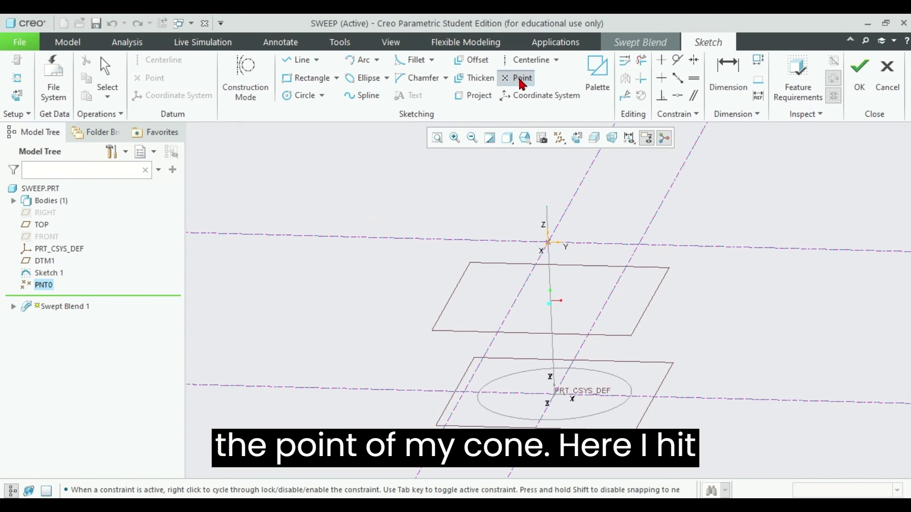
pyautogui.click(549, 244)
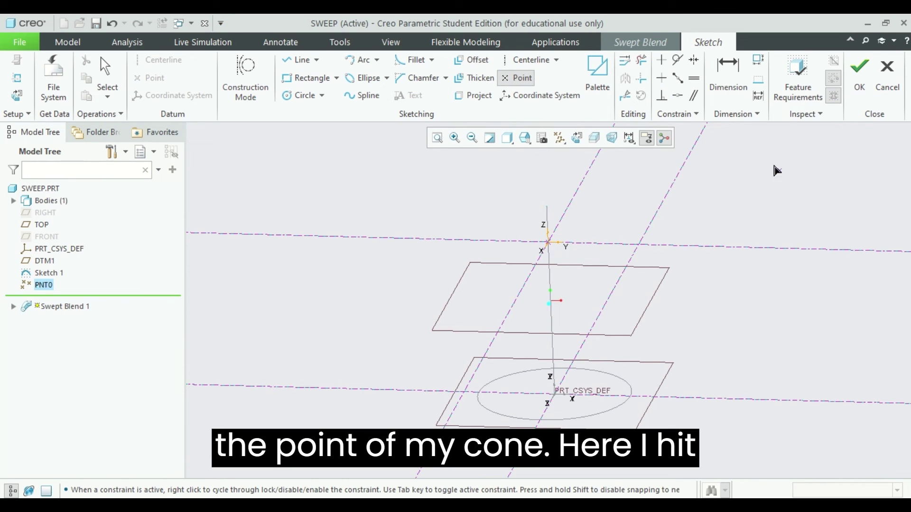
pyautogui.click(859, 74)
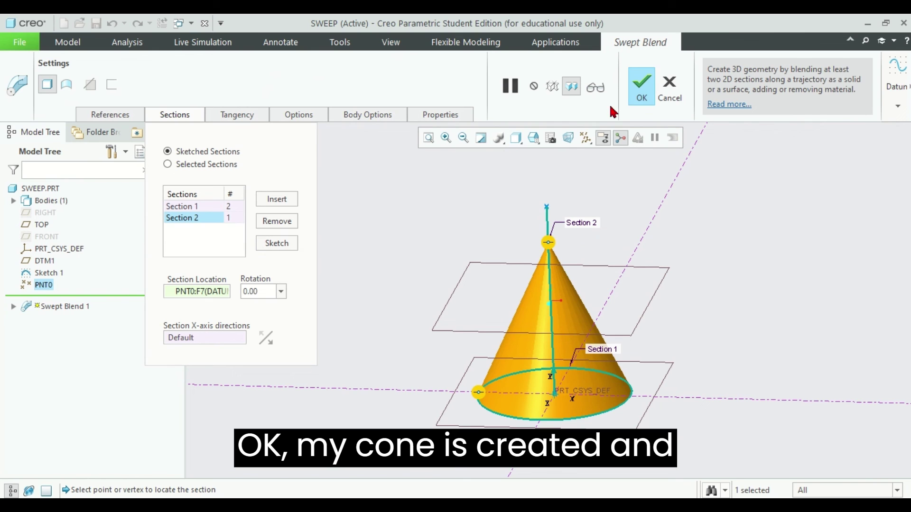
pyautogui.click(641, 85)
pyautogui.moveTo(747, 225)
pyautogui.mouseDown(button='middle')
pyautogui.moveTo(707, 179)
pyautogui.moveTo(708, 207)
pyautogui.moveTo(673, 236)
pyautogui.moveTo(667, 188)
pyautogui.moveTo(778, 231)
pyautogui.moveTo(771, 242)
pyautogui.moveTo(781, 289)
pyautogui.moveTo(727, 277)
pyautogui.mouseUp(button='middle')
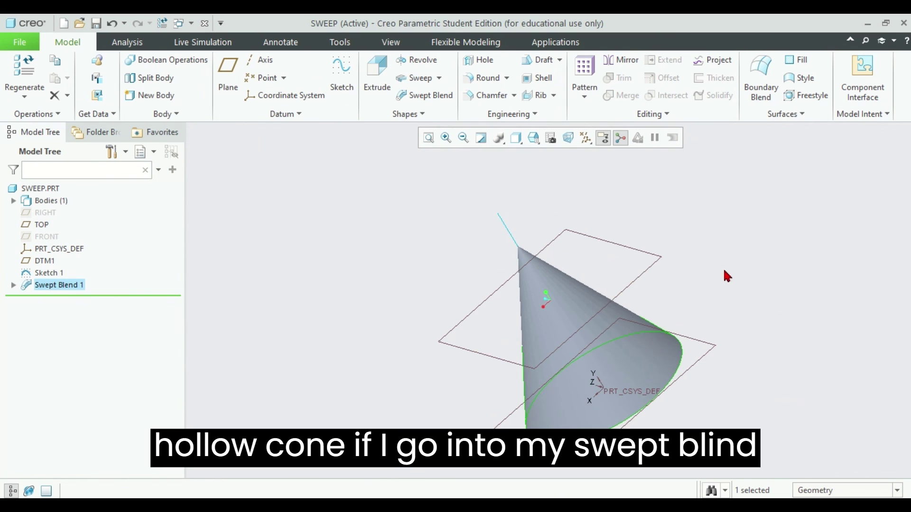
# Redefine the swept blend cone as a surface instead of a solid and inspect its open base
pyautogui.rightClick(46, 285)
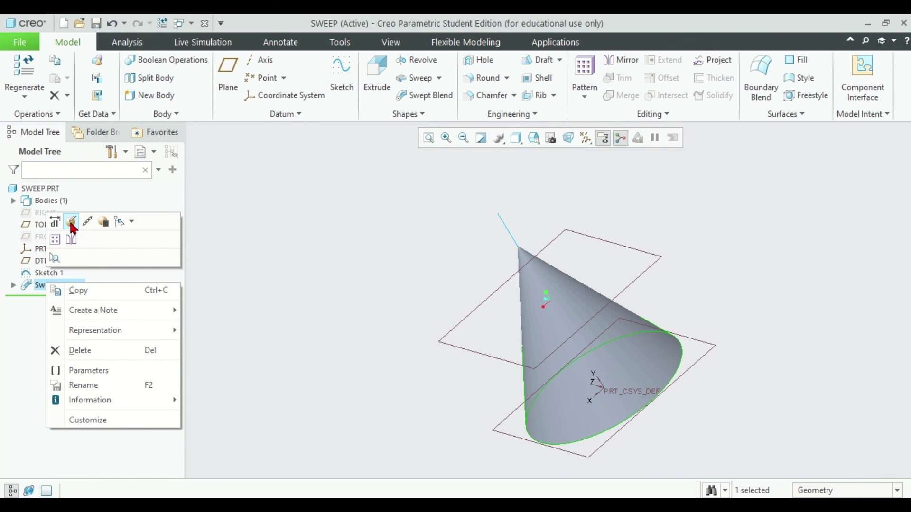
pyautogui.click(71, 222)
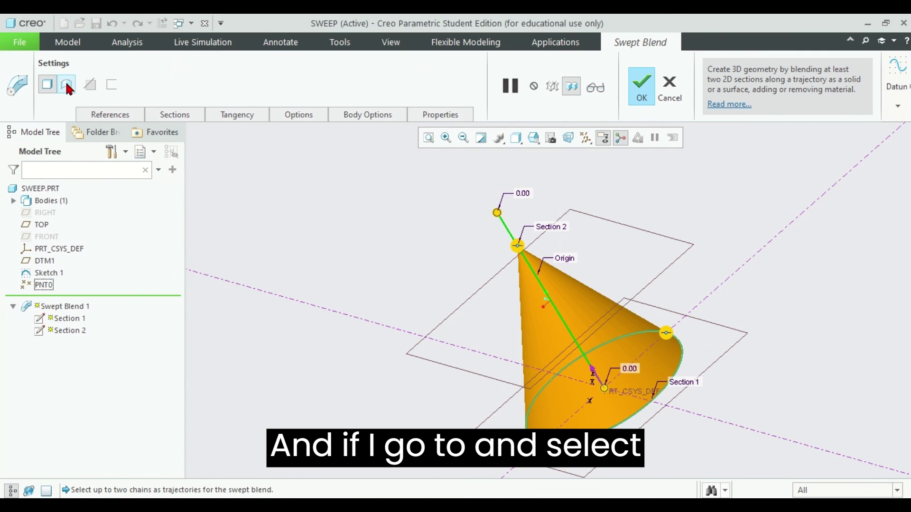
pyautogui.click(67, 86)
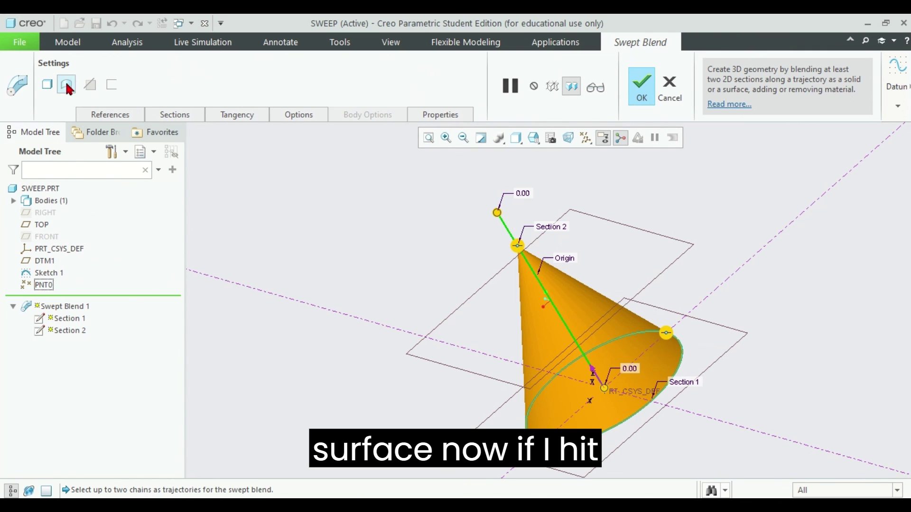
pyautogui.click(637, 86)
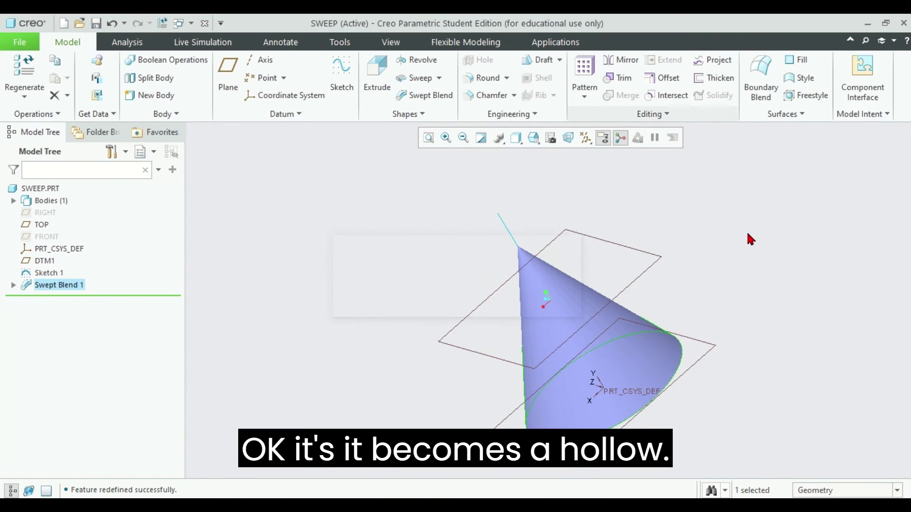
pyautogui.moveTo(747, 238); pyautogui.dragTo(698, 332, button='middle')
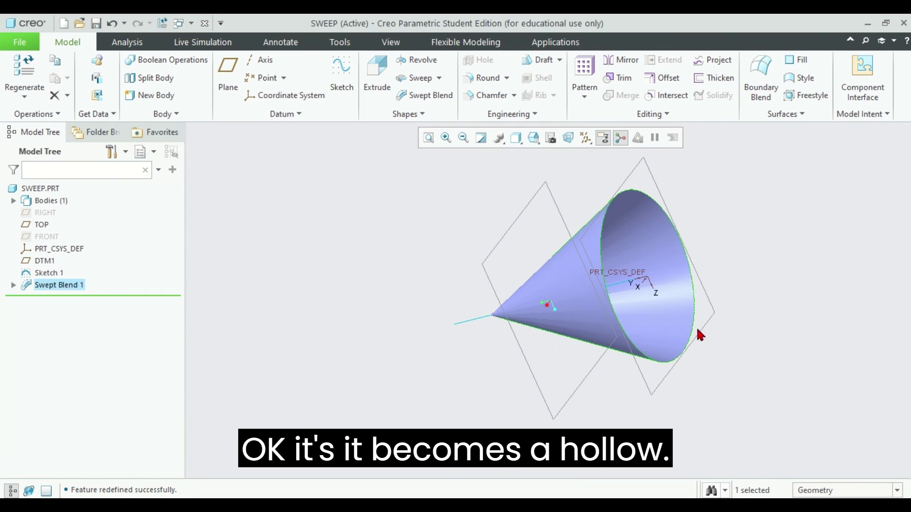
pyautogui.moveTo(811, 269); pyautogui.dragTo(619, 272, button='middle')
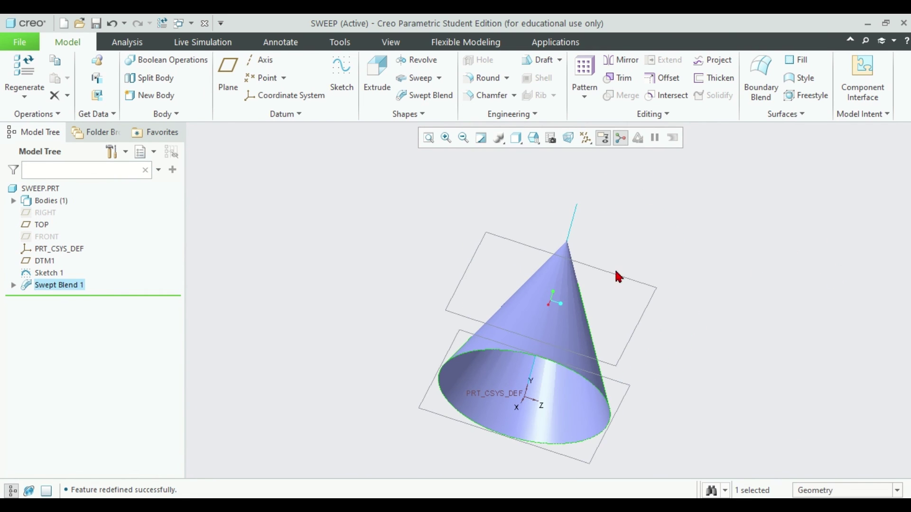